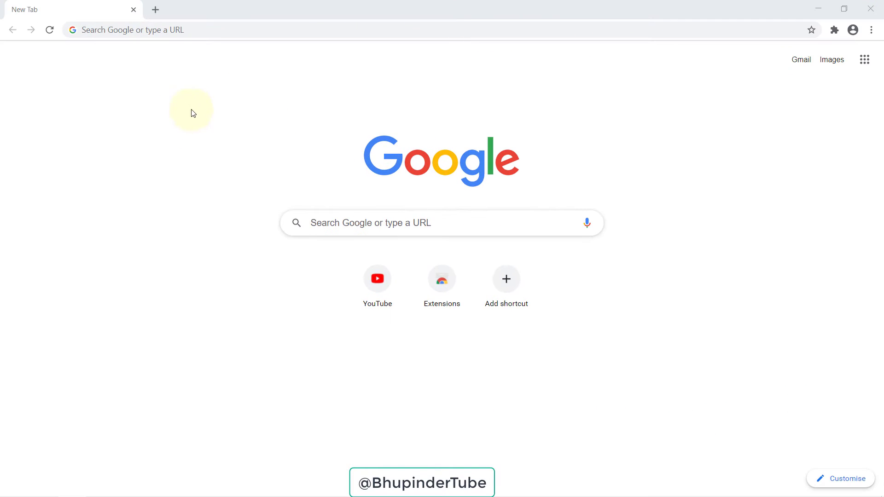
Search Google for 'youtube nonstop extension' using the address bar's history suggestion.
{"action": "left_click", "coordinate": [136, 29]}
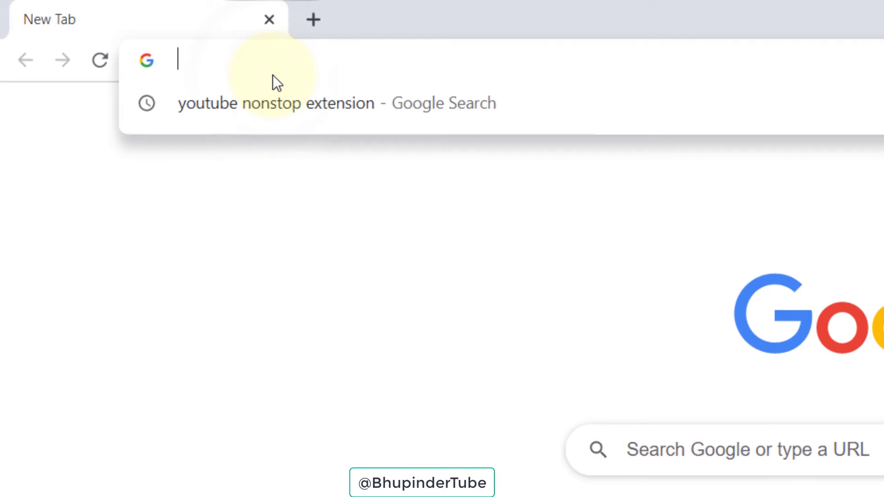
{"action": "left_click", "coordinate": [334, 109]}
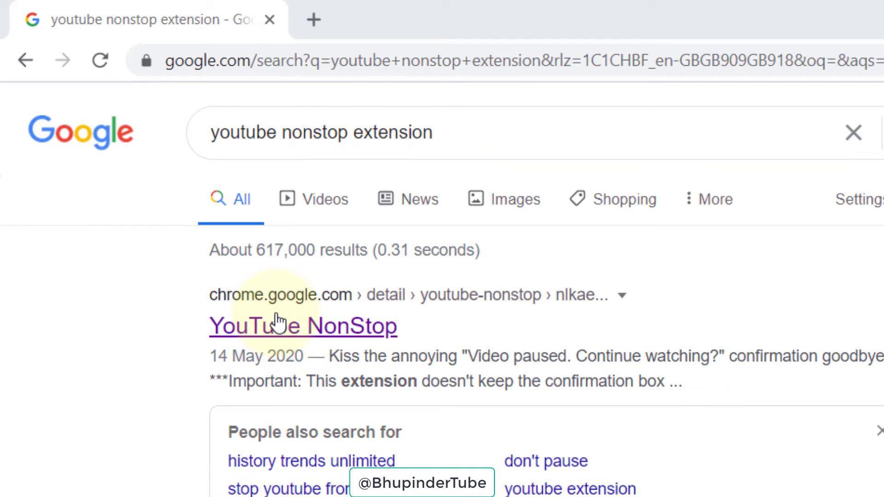
Open the YouTube NonStop Web Store listing and add the extension with its permissions.
{"action": "left_click", "coordinate": [324, 325]}
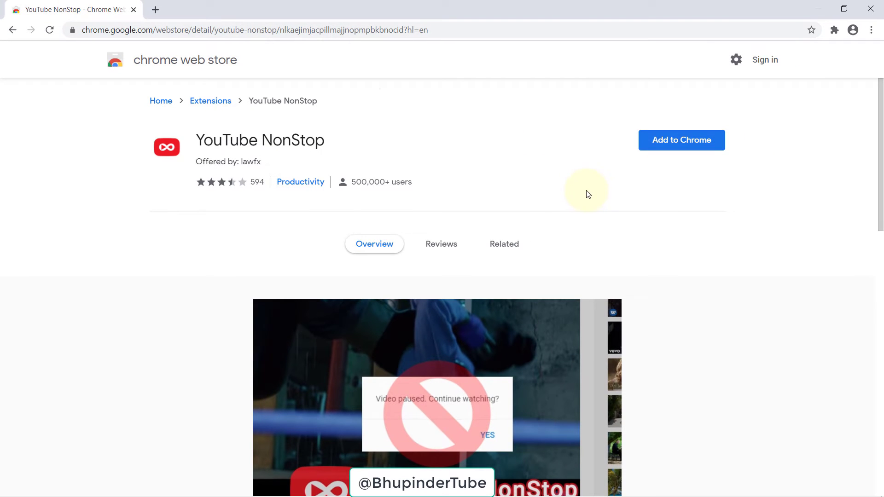
{"action": "left_click", "coordinate": [682, 139]}
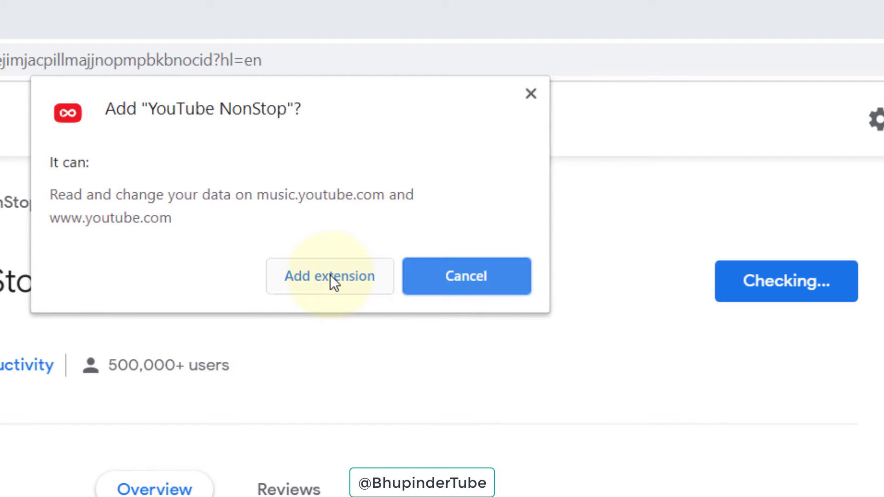
{"action": "left_click", "coordinate": [375, 280]}
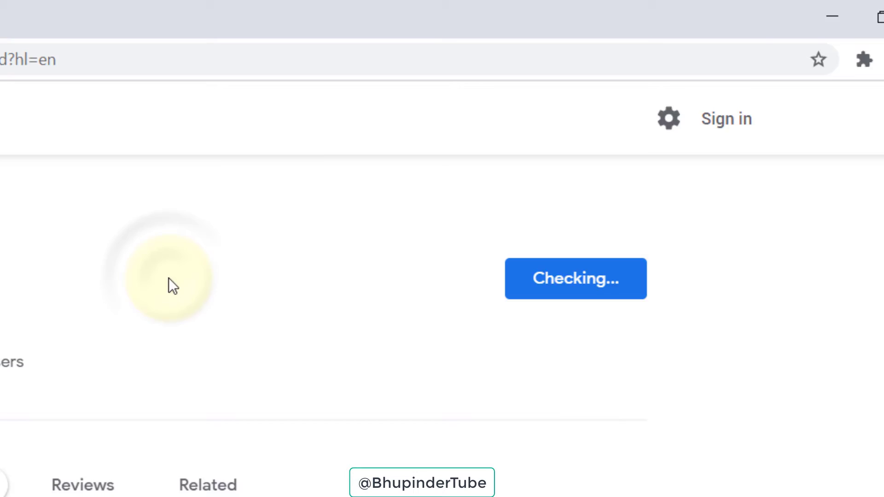
Pin YouTube NonStop to the Chrome toolbar and open its toolbar icon's context menu.
{"action": "left_click", "coordinate": [745, 92]}
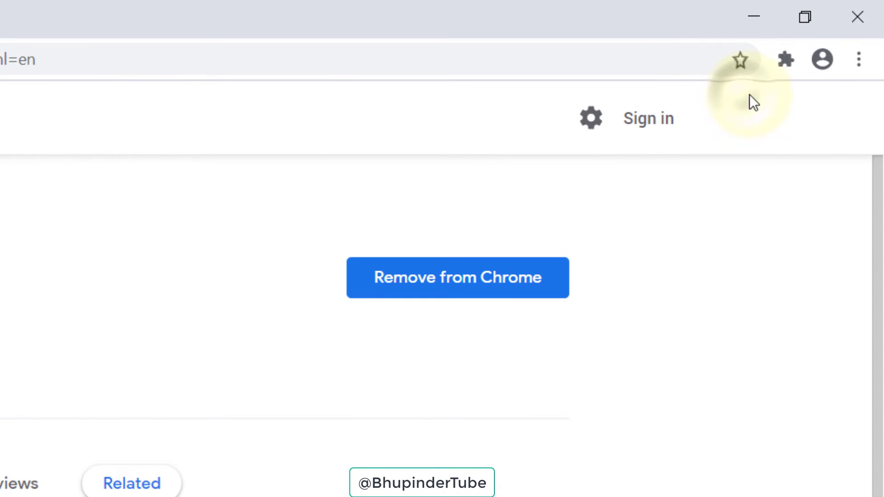
{"action": "left_click", "coordinate": [787, 61]}
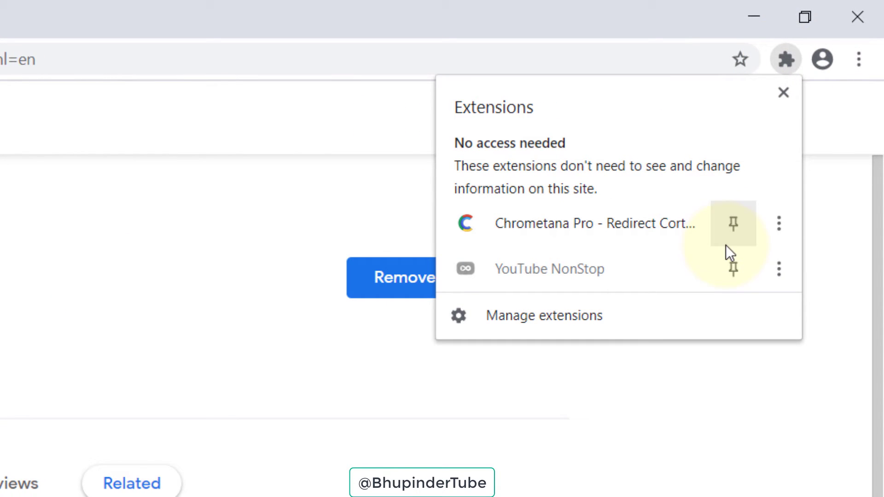
{"action": "left_click", "coordinate": [732, 270]}
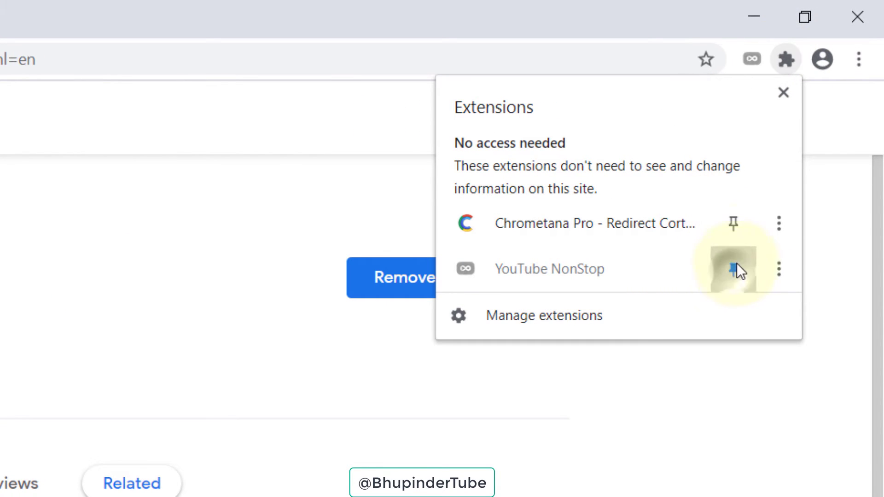
{"action": "left_click", "coordinate": [679, 8]}
{"action": "right_click", "coordinate": [748, 58]}
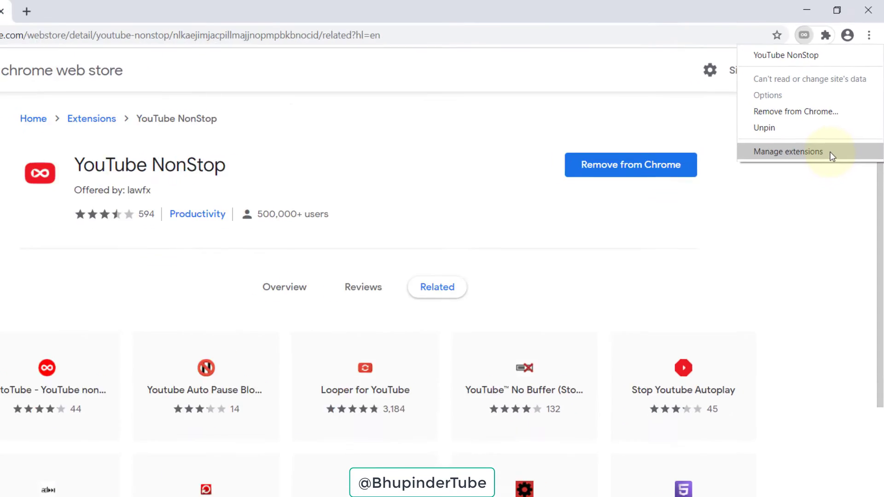
{"action": "left_click", "coordinate": [831, 155]}
{"action": "scroll", "coordinate": [708, 212], "scroll_direction": "down", "scroll_amount": 5}
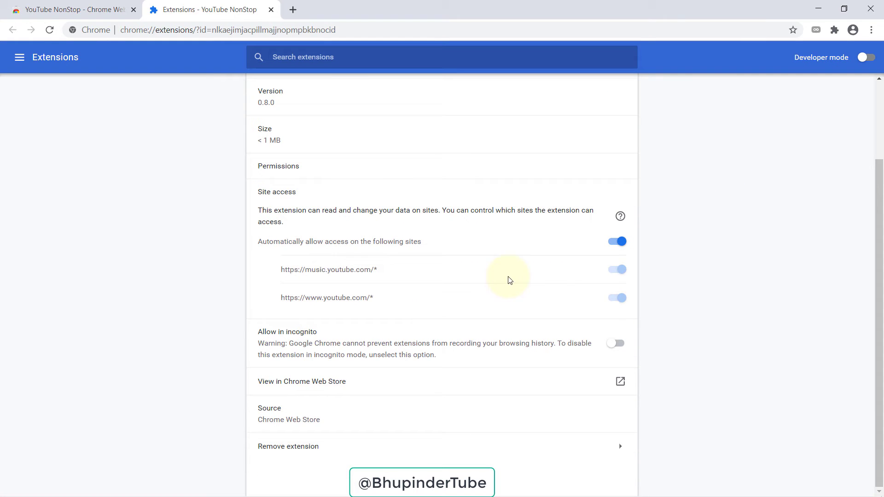
{"action": "left_click", "coordinate": [617, 241]}
{"action": "left_click", "coordinate": [616, 298]}
{"action": "scroll", "coordinate": [702, 300], "scroll_direction": "up", "scroll_amount": 3}
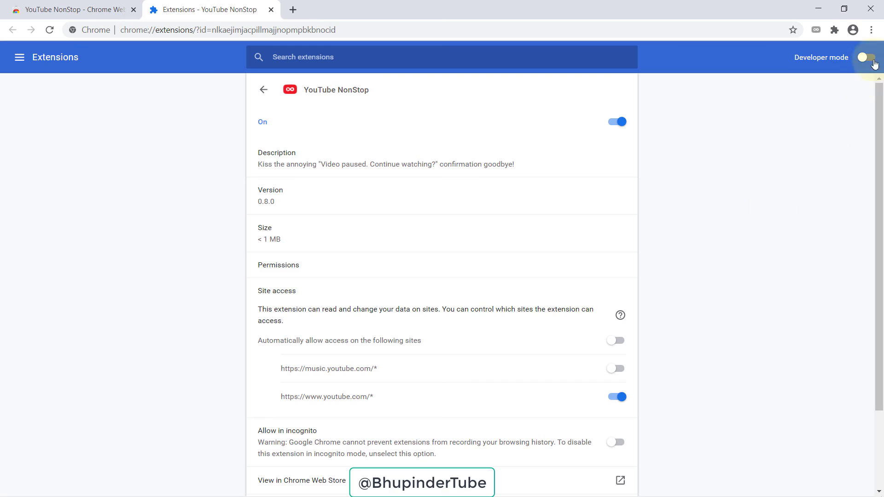
Close Chrome, then restart Windows from the Start menu's power options.
{"action": "left_click", "coordinate": [870, 9]}
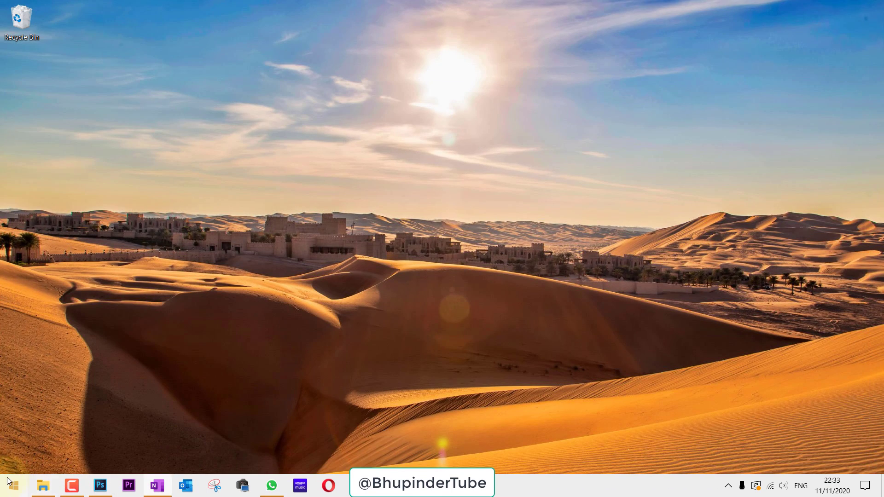
{"action": "left_click", "coordinate": [14, 485]}
{"action": "left_click", "coordinate": [14, 461]}
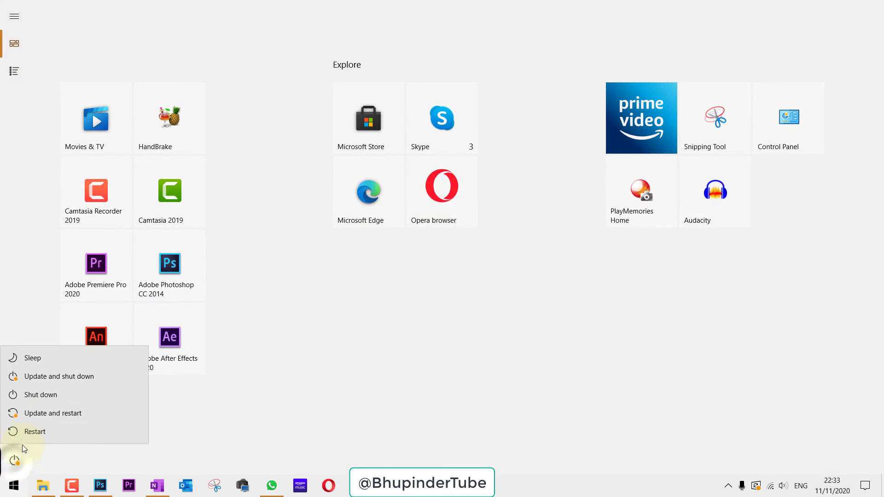